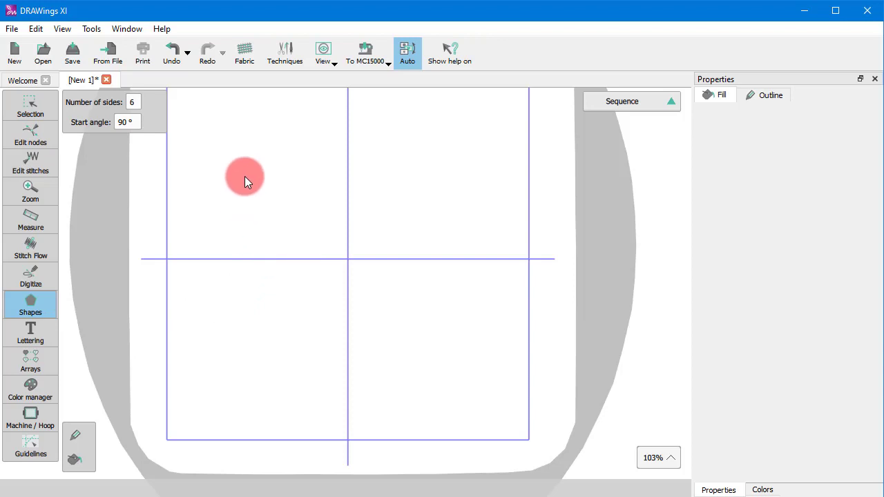
Step: Draw a six-sided polygon with a 90° start angle, about 71 mm wide and 76.5 mm high, around the hoop's centre
{"action": "left_click_drag", "start_coordinate": [246, 178], "coordinate": [457, 373]}
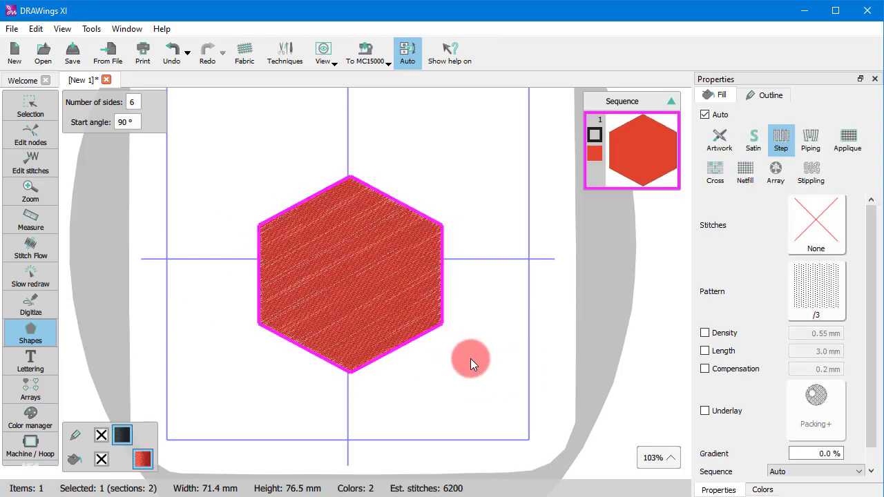
{"action": "key", "text": "Escape"}
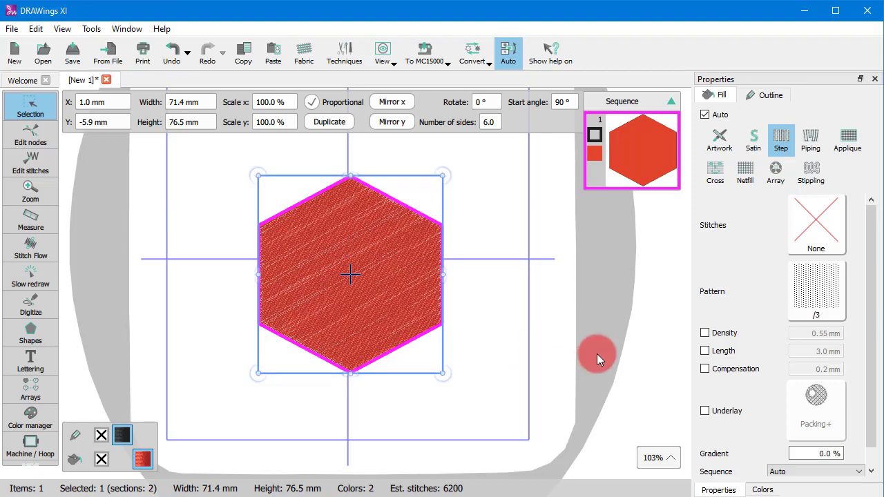
Step: Apply an array fill to the hexagon using the Flowers08 clip art, with a short downward placement vector inside its left edge
{"action": "left_click", "coordinate": [774, 170]}
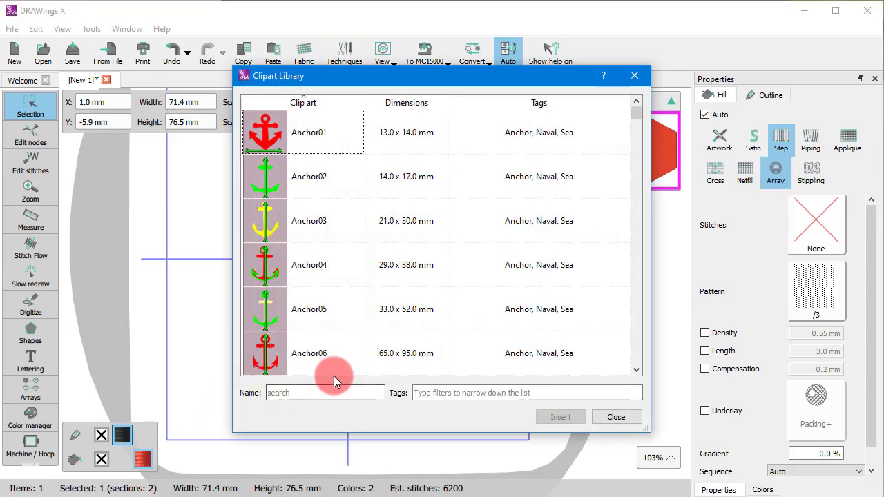
{"action": "left_click", "coordinate": [288, 392]}
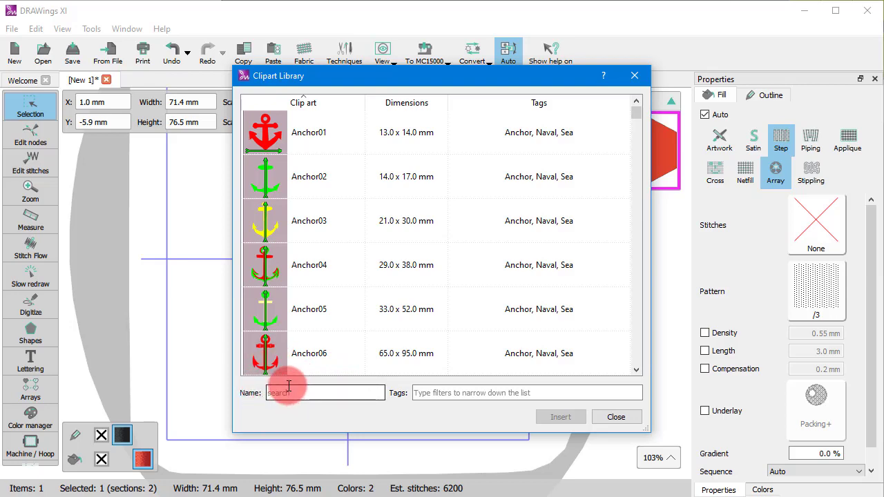
{"action": "type", "text": "flower"}
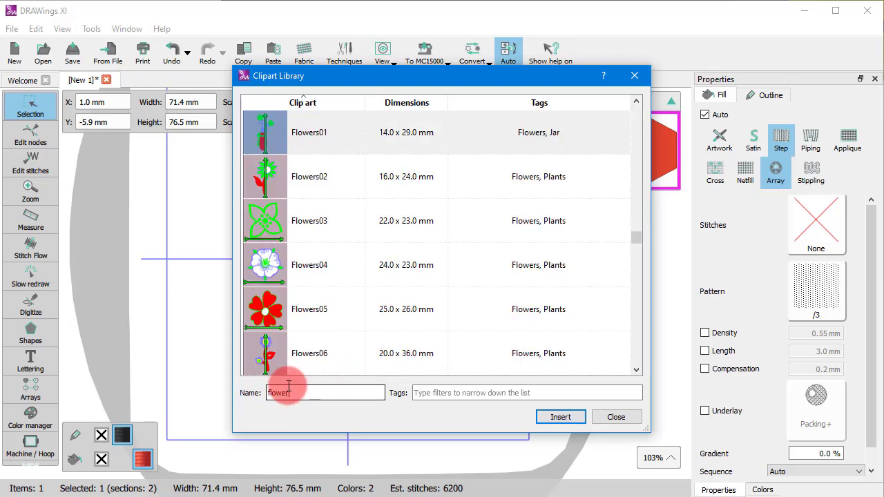
{"action": "scroll", "coordinate": [308, 298], "scroll_direction": "down", "scroll_amount": 1}
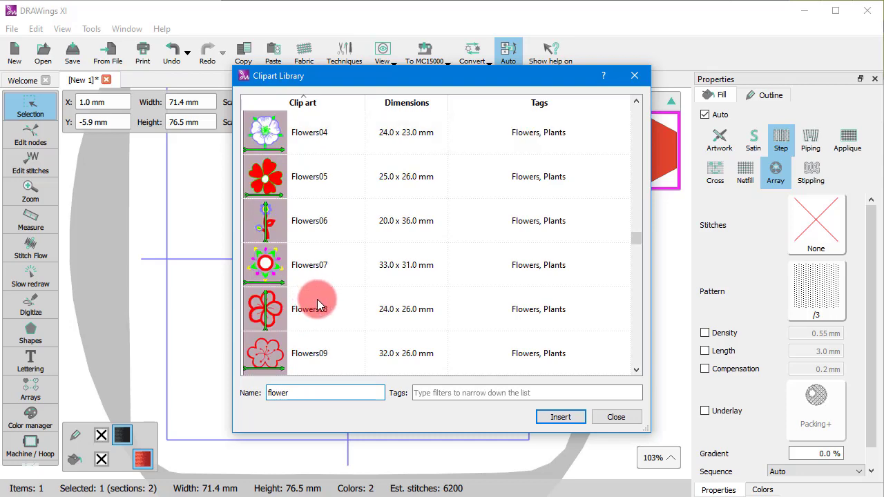
{"action": "left_click", "coordinate": [302, 315]}
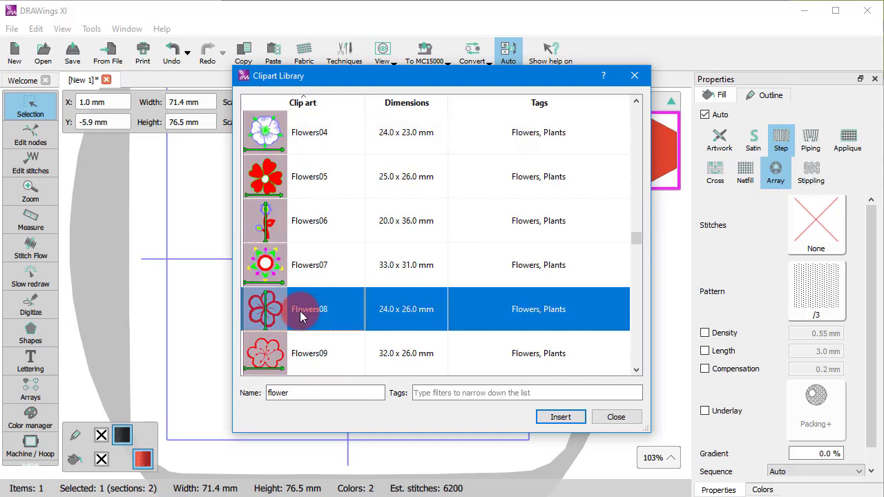
{"action": "left_click", "coordinate": [560, 417]}
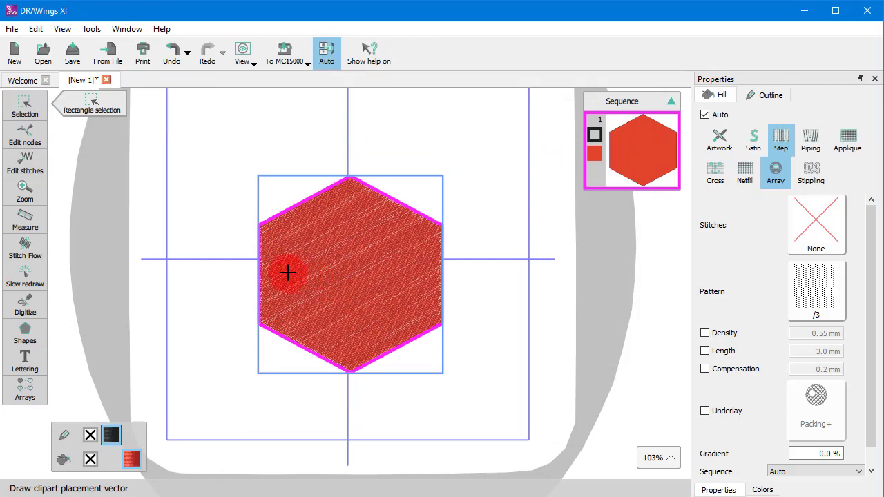
{"action": "left_click_drag", "start_coordinate": [284, 281], "coordinate": [292, 326]}
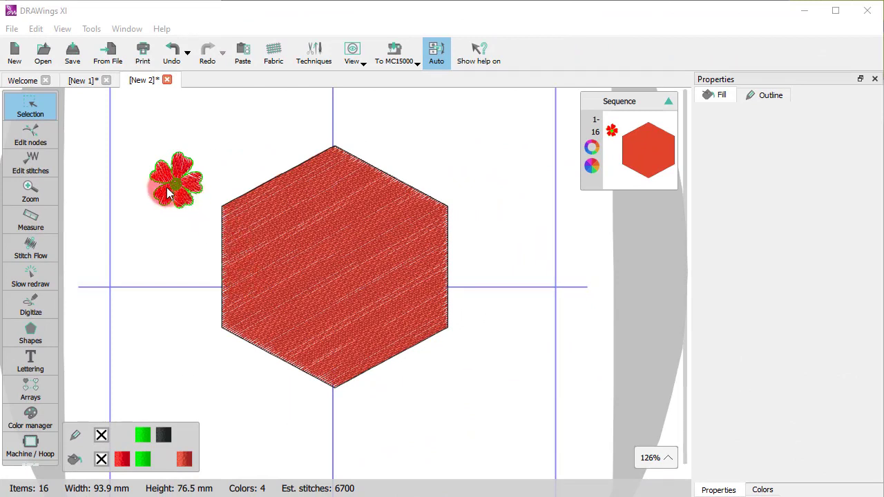
Step: Select the small flower together with the hexagon in the second design
{"action": "left_click", "coordinate": [180, 272]}
{"action": "left_click", "coordinate": [196, 195]}
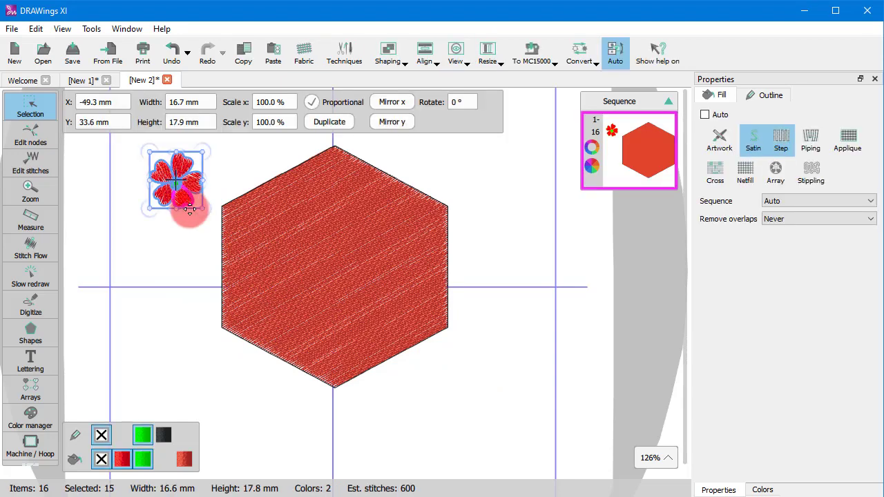
{"action": "left_click", "coordinate": [319, 233], "text": "shift"}
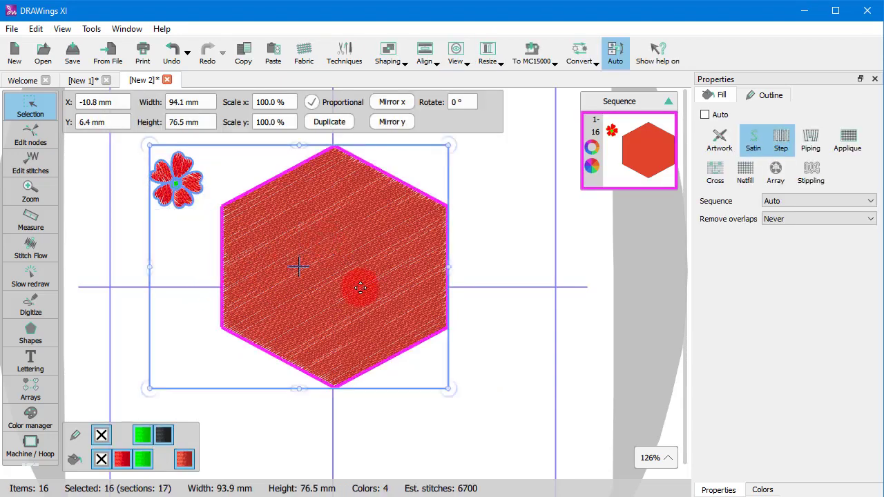
Step: Try the Array fill type on the selected flower and hexagon, and undo it
{"action": "left_click", "coordinate": [775, 172]}
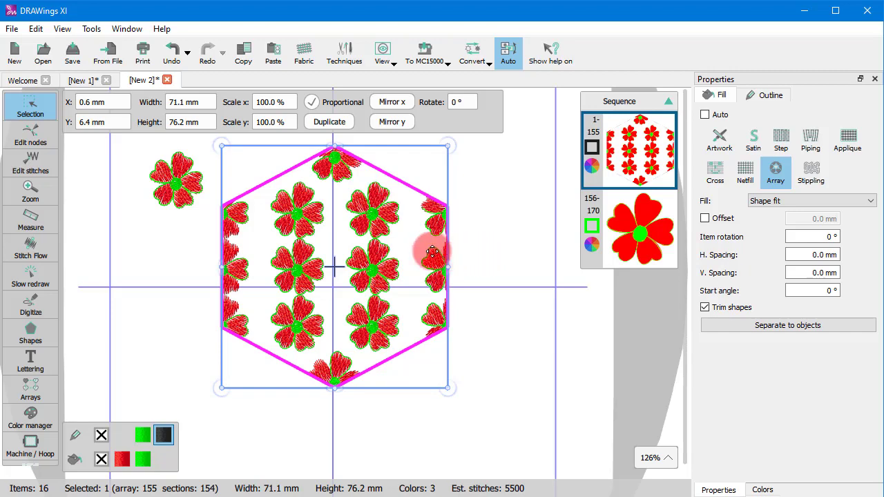
{"action": "key", "text": "ctrl+z"}
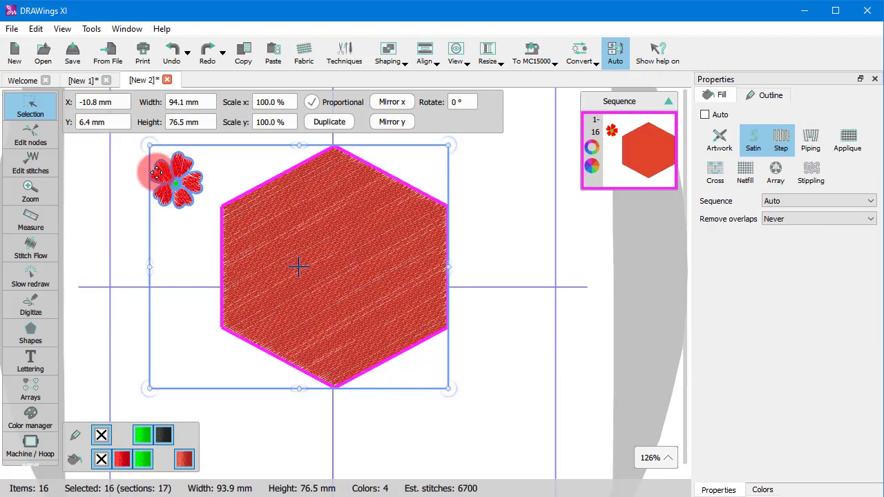
Step: Create an array fill for the hexagon from the selected flower shapes
{"action": "right_click", "coordinate": [175, 170]}
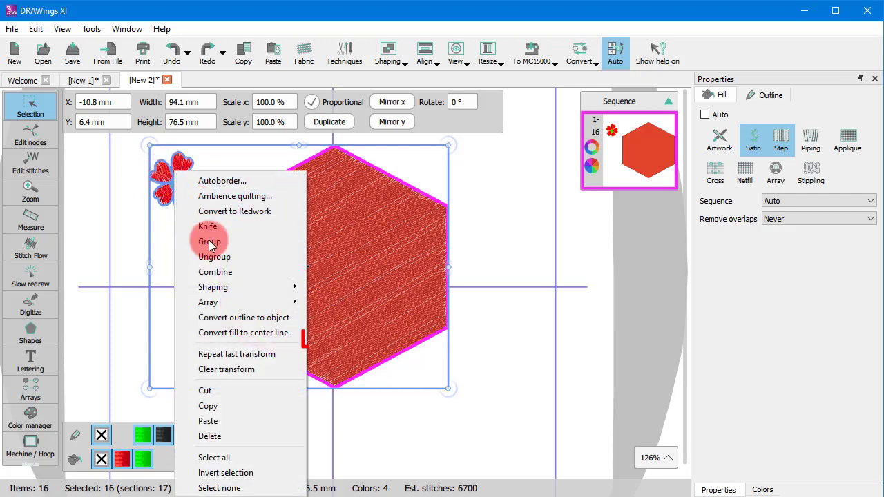
{"action": "mouse_move", "coordinate": [234, 302]}
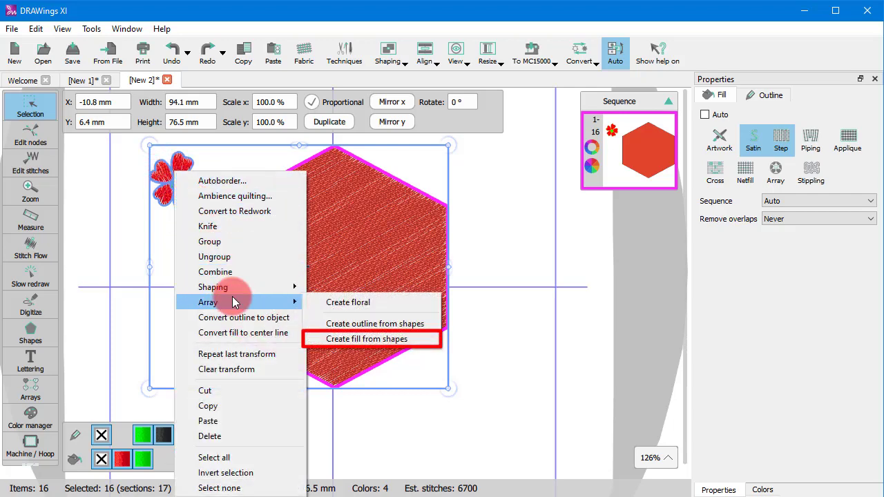
{"action": "left_click", "coordinate": [404, 341]}
{"action": "left_click", "coordinate": [578, 57]}
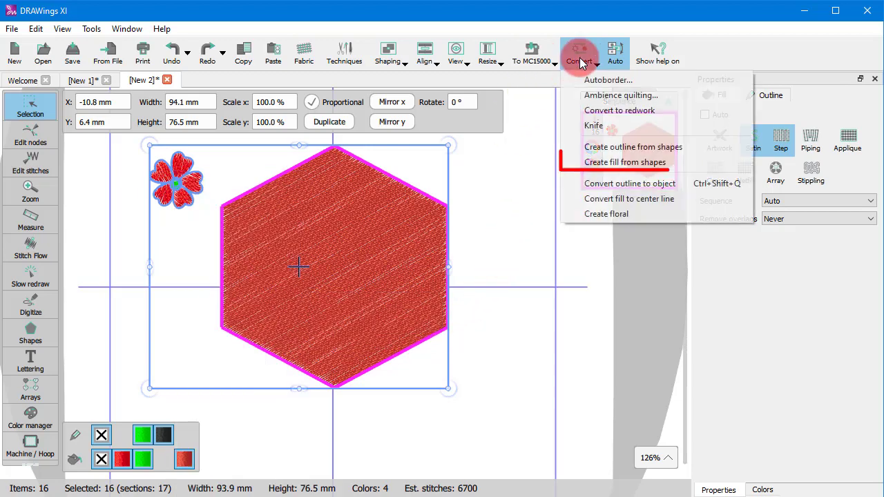
{"action": "left_click", "coordinate": [625, 163]}
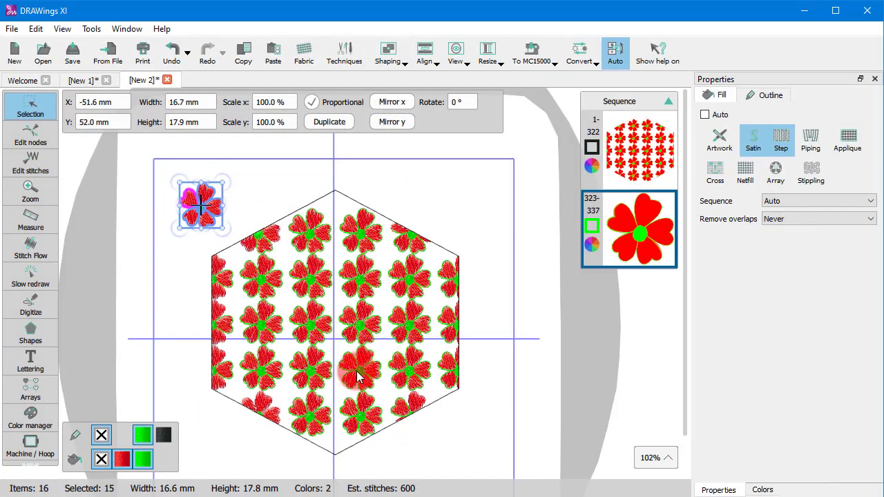
Step: Select the flower-filled hexagon and change its array fill layout to Rectangle
{"action": "left_click", "coordinate": [357, 377]}
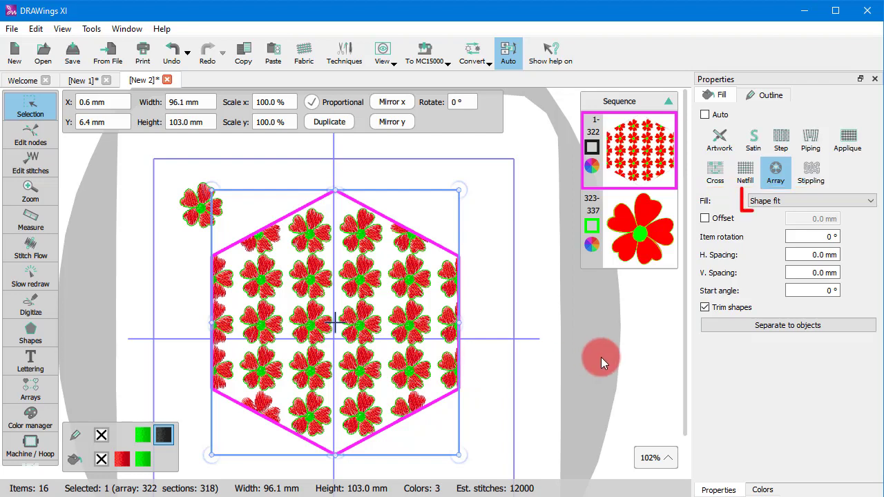
{"action": "left_click", "coordinate": [767, 201]}
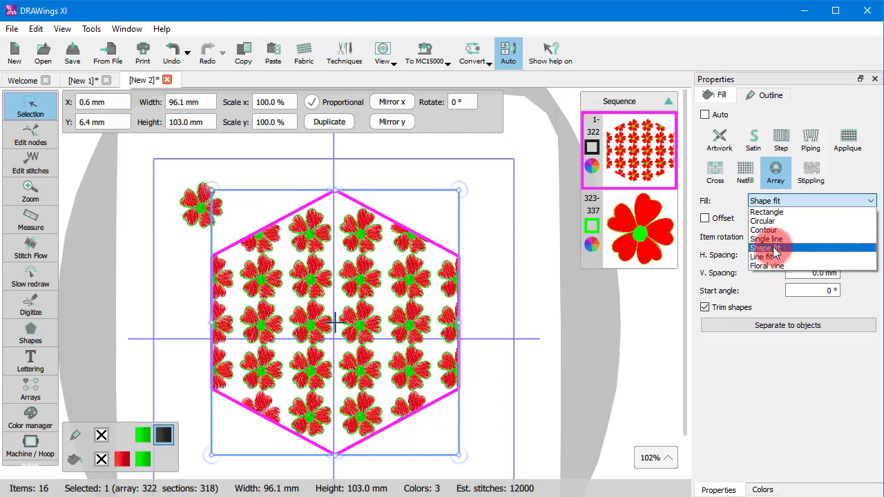
{"action": "left_click", "coordinate": [771, 201]}
{"action": "key", "text": "Up"}
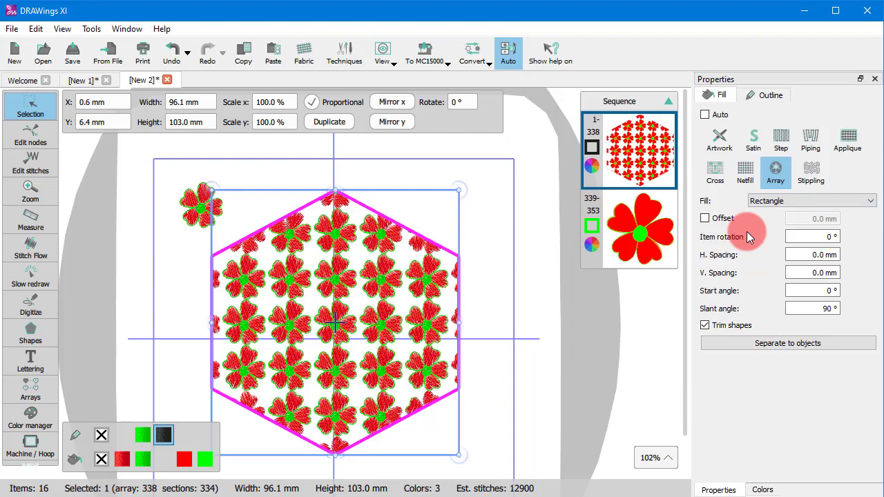
Step: Try the Line fit, Shape fit, Single line and Circular layouts on the hexagon's array fill, and return it to Rectangle
{"action": "left_click", "coordinate": [756, 200]}
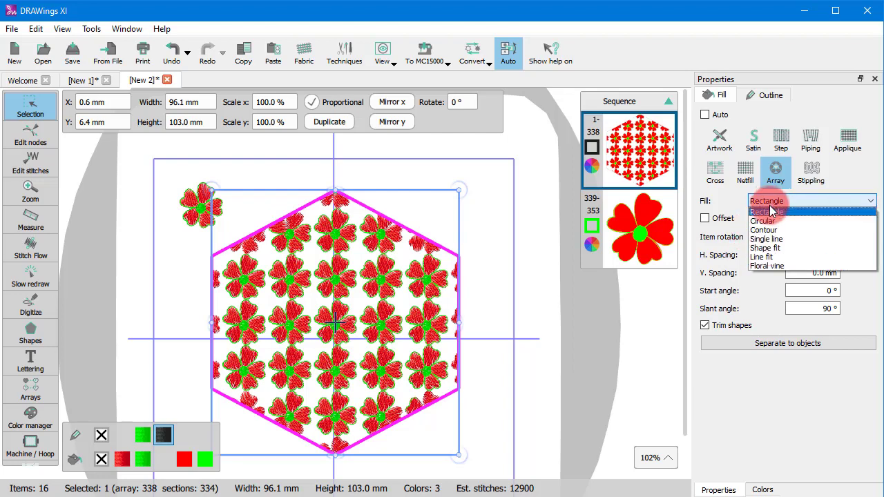
{"action": "left_click", "coordinate": [774, 257]}
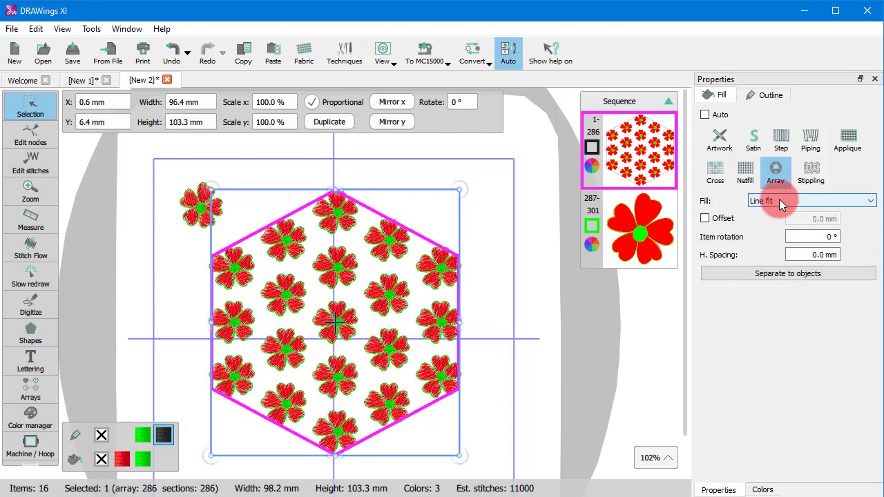
{"action": "left_click", "coordinate": [780, 199]}
{"action": "left_click", "coordinate": [770, 236]}
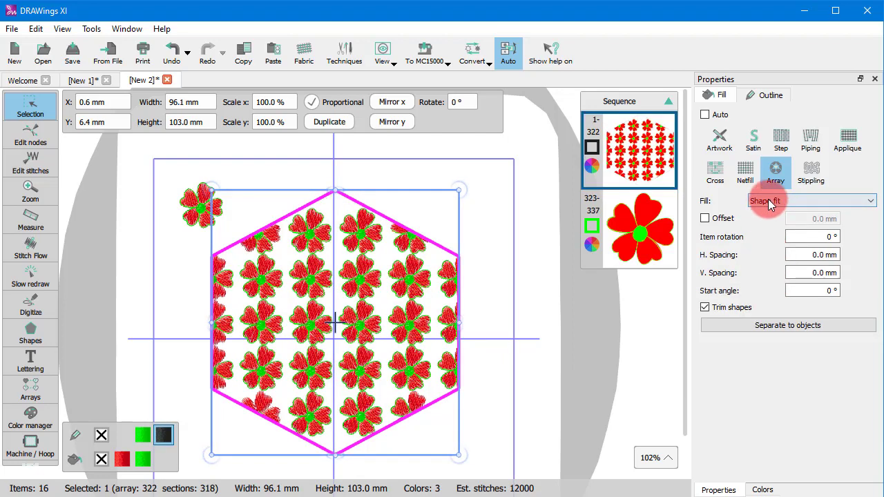
{"action": "left_click", "coordinate": [769, 200]}
{"action": "left_click", "coordinate": [765, 238]}
{"action": "left_click", "coordinate": [765, 201]}
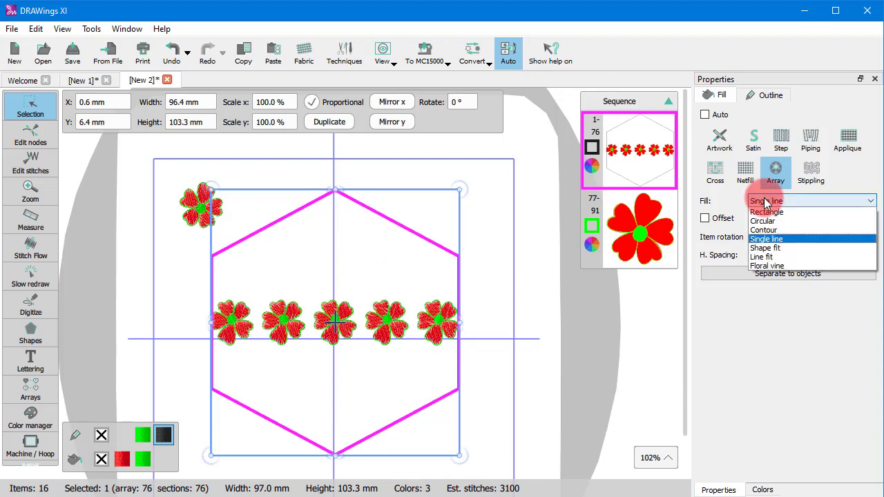
{"action": "left_click", "coordinate": [765, 221]}
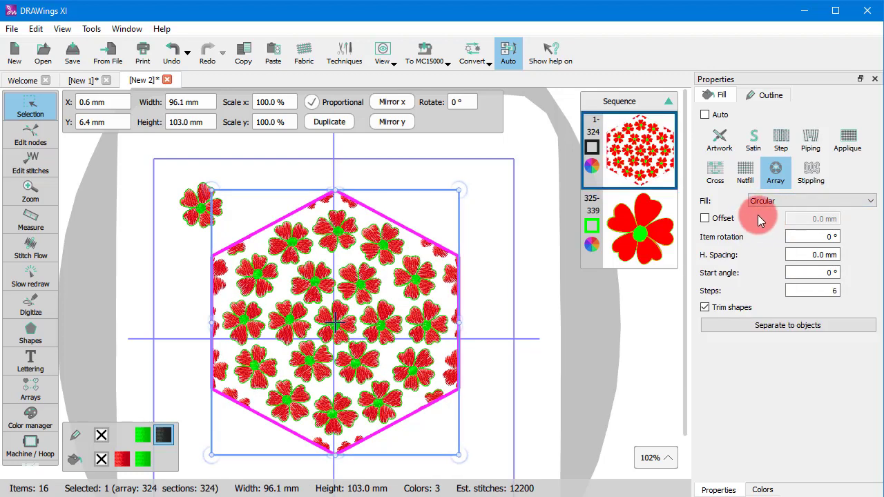
{"action": "left_click", "coordinate": [791, 197]}
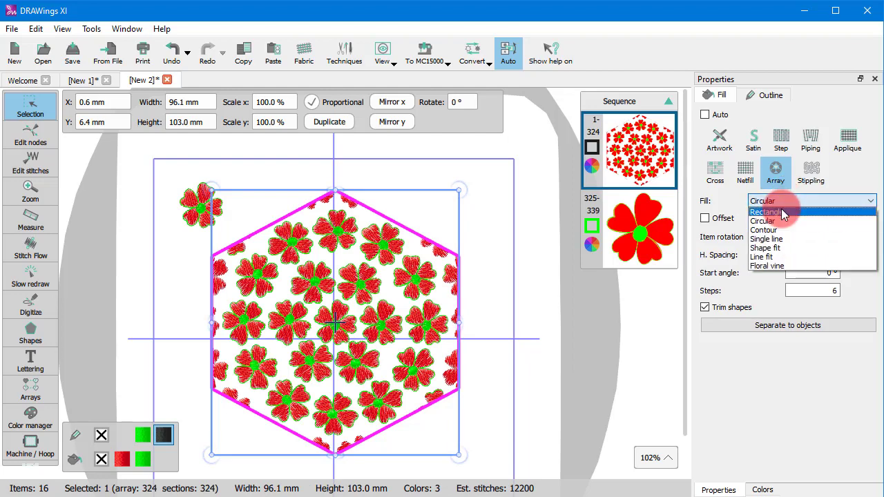
{"action": "left_click", "coordinate": [751, 268]}
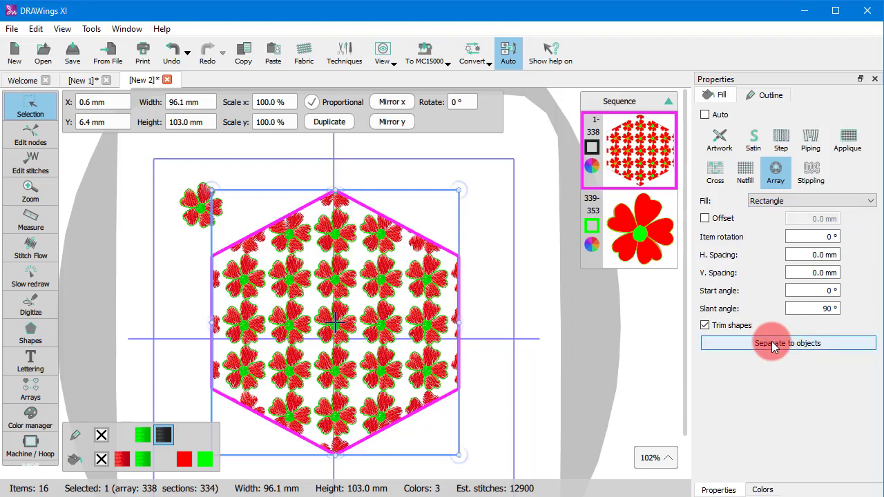
Step: Set both the horizontal and vertical spacing of the hexagon's flower array to 5 mm
{"action": "double_click", "coordinate": [815, 255]}
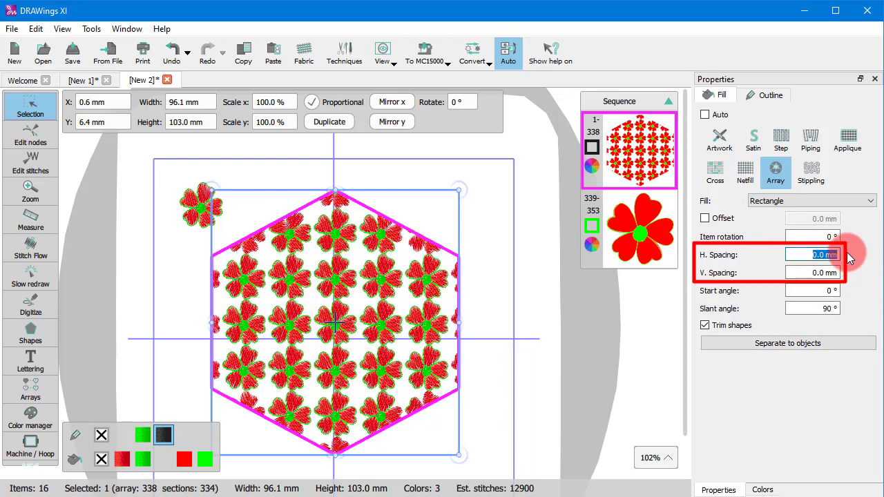
{"action": "type", "text": "5"}
{"action": "key", "text": "Return"}
{"action": "left_click", "coordinate": [809, 273]}
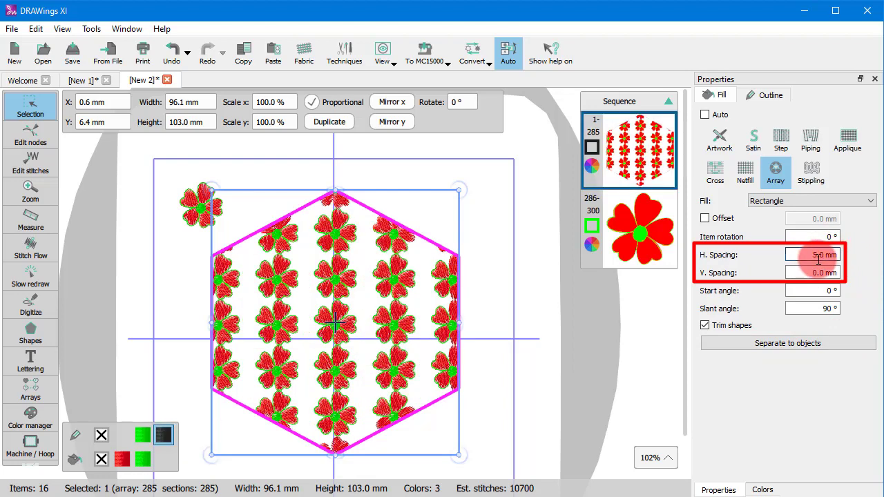
{"action": "type", "text": "5"}
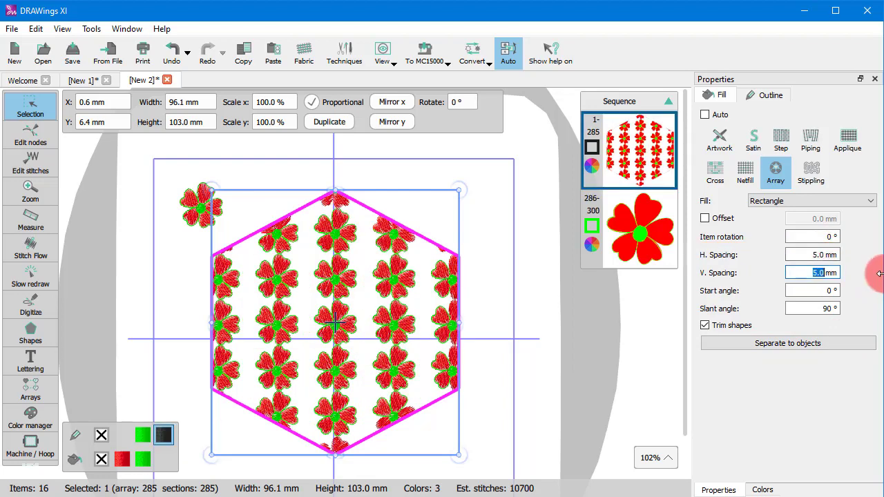
{"action": "key", "text": "Return"}
Step: Set the flower array's start angle to 15° and its slant angle to 45°
{"action": "double_click", "coordinate": [815, 291]}
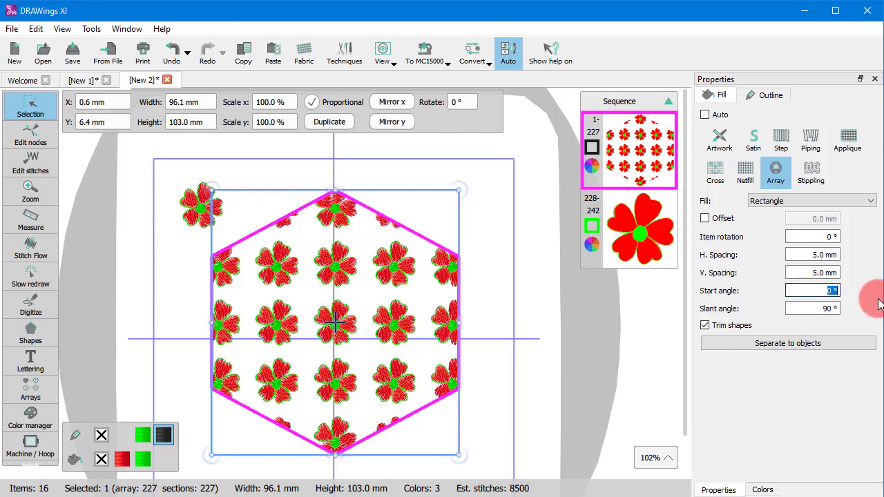
{"action": "type", "text": "15"}
{"action": "key", "text": "Return"}
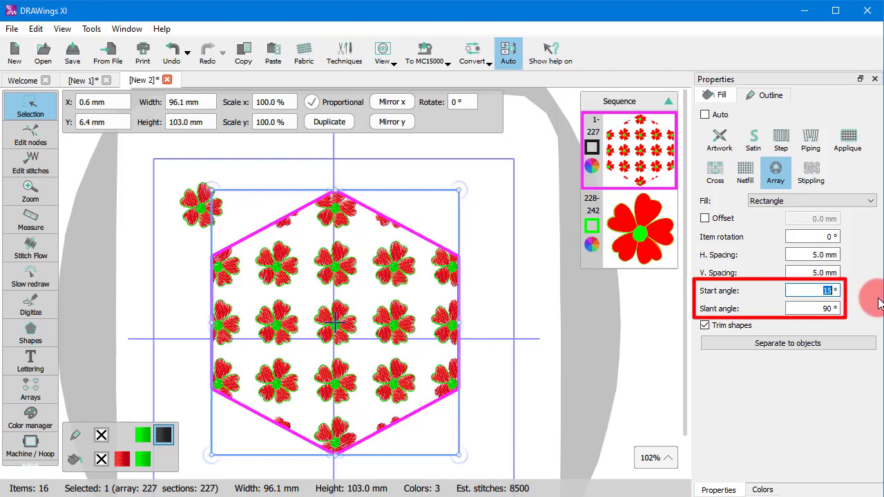
{"action": "double_click", "coordinate": [821, 309]}
{"action": "type", "text": "45"}
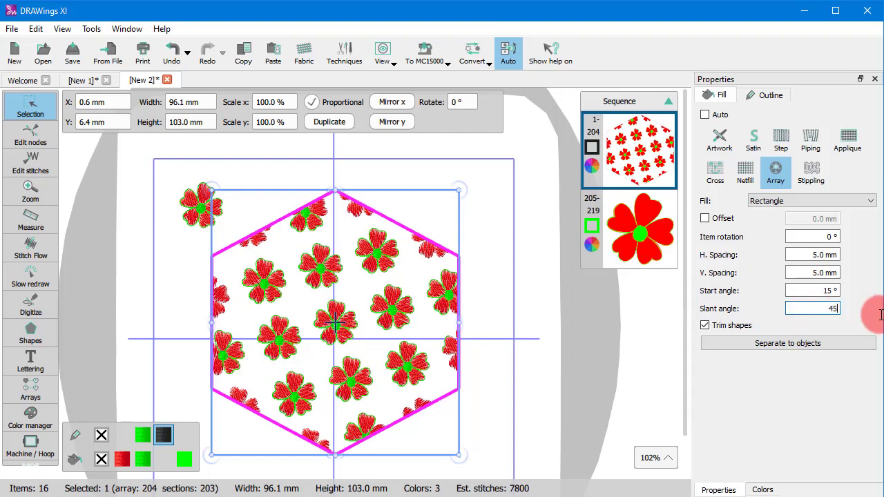
{"action": "key", "text": "Return"}
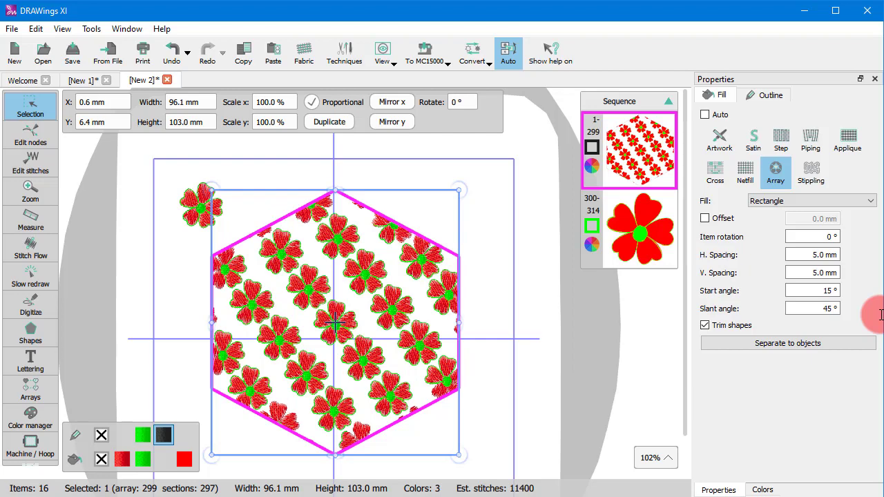
Step: Reshape the hexagon's flower array by its nodes to about 9.4 mm horizontal and 0.3 mm vertical spacing, 11° start angle and 98° slant angle
{"action": "left_click", "coordinate": [31, 135]}
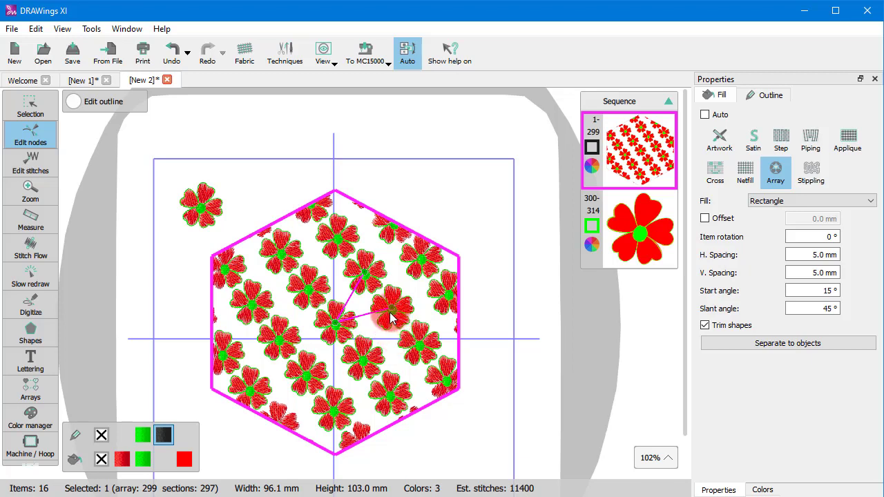
{"action": "mouse_move", "coordinate": [391, 310]}
{"action": "left_mouse_down"}
{"action": "mouse_move", "coordinate": [393, 318]}
{"action": "mouse_move", "coordinate": [414, 312]}
{"action": "mouse_move", "coordinate": [373, 321]}
{"action": "mouse_move", "coordinate": [410, 321]}
{"action": "mouse_move", "coordinate": [404, 310]}
{"action": "left_mouse_up"}
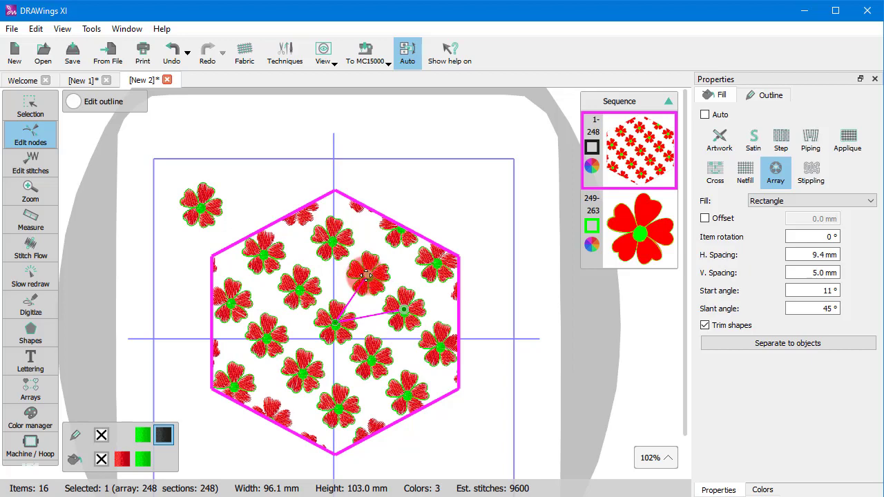
{"action": "left_click_drag", "start_coordinate": [366, 275], "coordinate": [342, 278]}
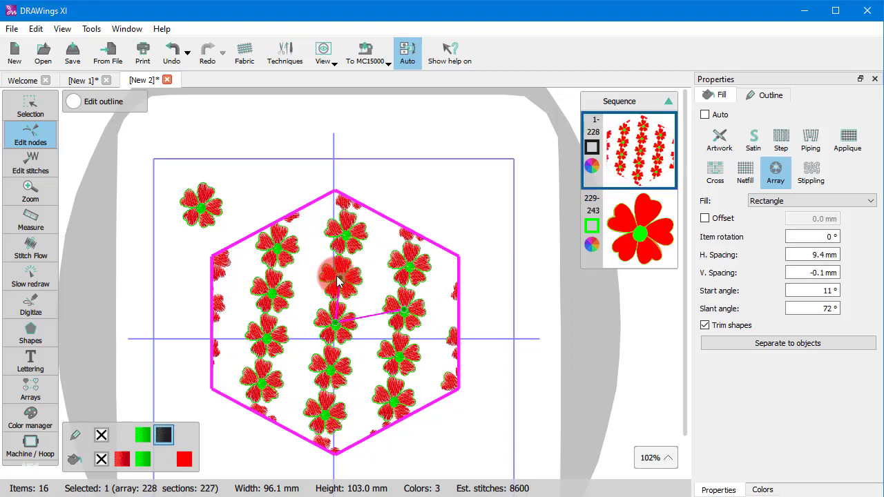
{"action": "left_click_drag", "start_coordinate": [341, 278], "coordinate": [320, 279]}
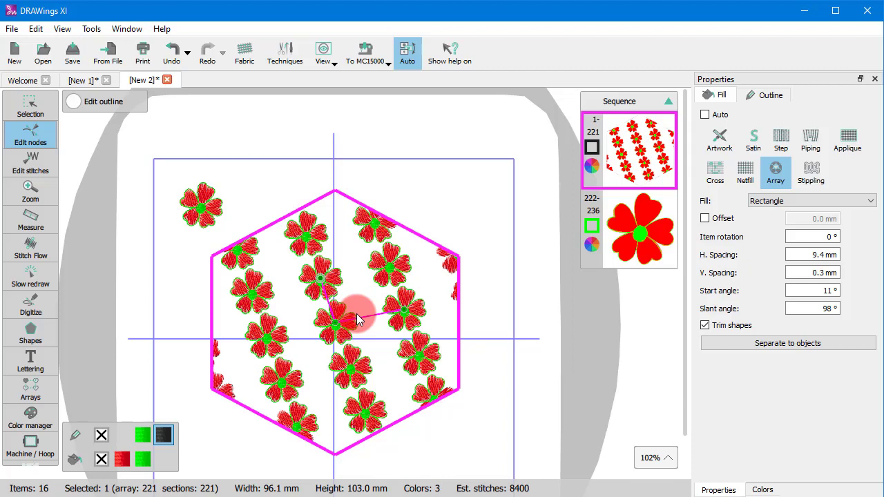
{"action": "key", "text": "alt+Tab"}
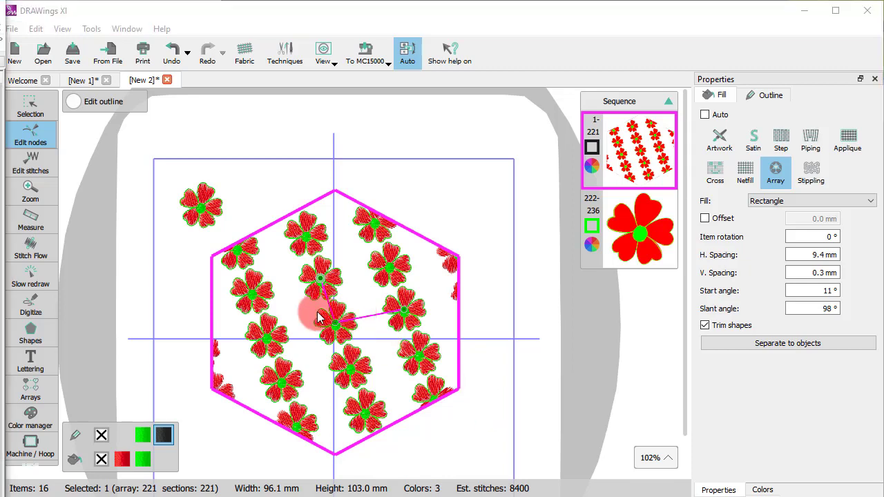
{"action": "left_click", "coordinate": [29, 109]}
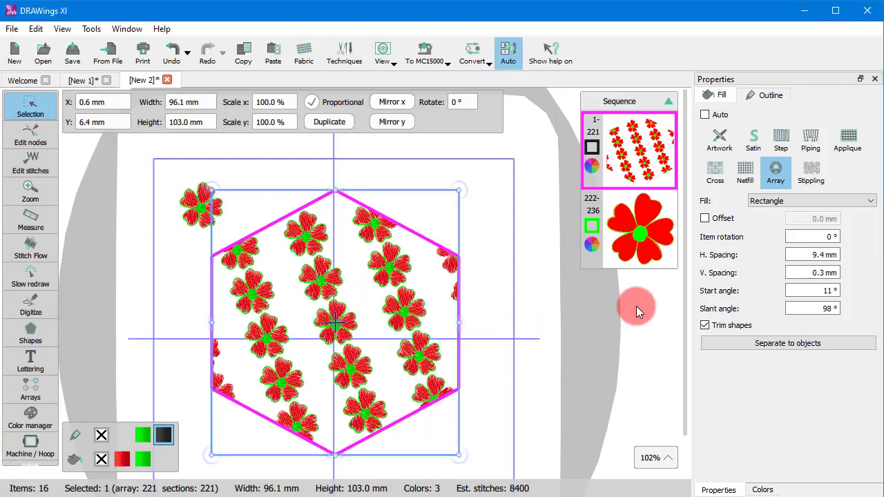
Step: Enable the offset of the hexagon's array fill and set it to 2 mm
{"action": "left_click", "coordinate": [782, 199]}
{"action": "left_click", "coordinate": [781, 199]}
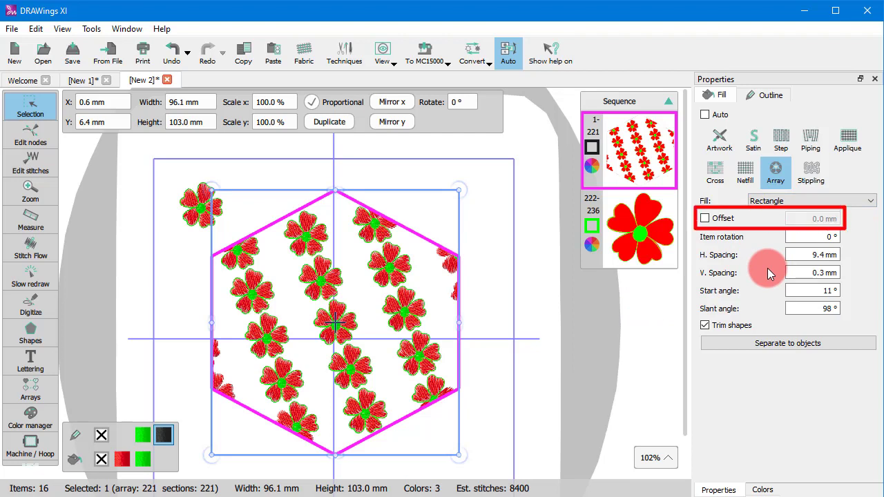
{"action": "left_click", "coordinate": [705, 218]}
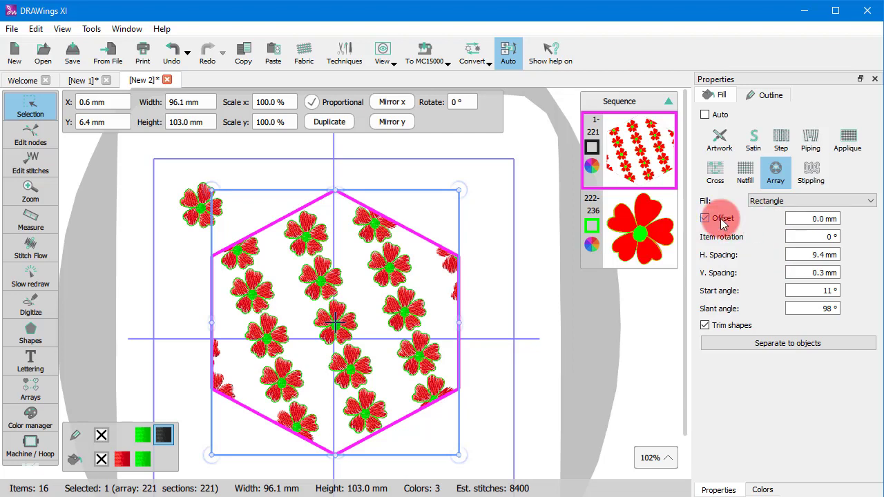
{"action": "double_click", "coordinate": [802, 218]}
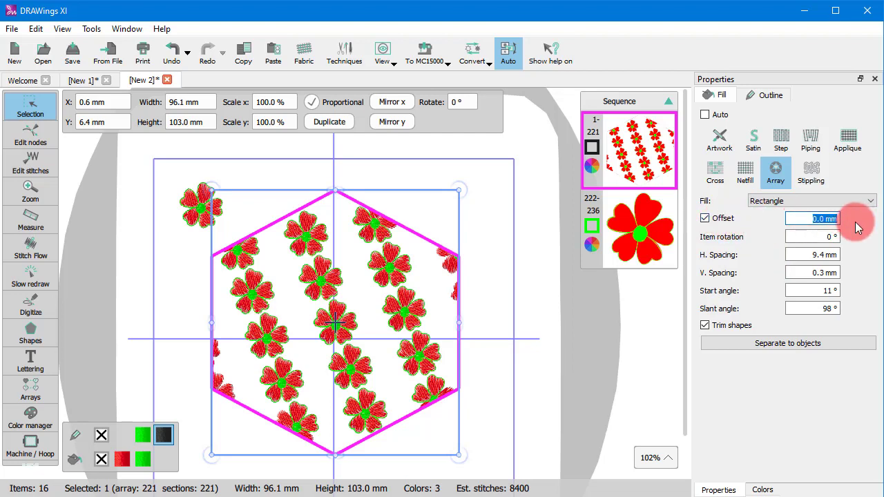
{"action": "type", "text": "2"}
{"action": "key", "text": "Return"}
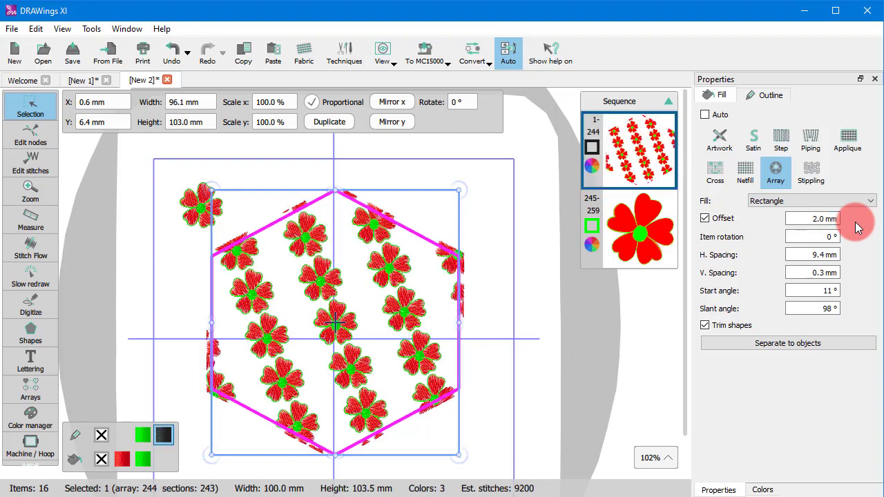
Step: Try an offset of -2 mm on the flower array and turn the offset off again
{"action": "left_click", "coordinate": [812, 220]}
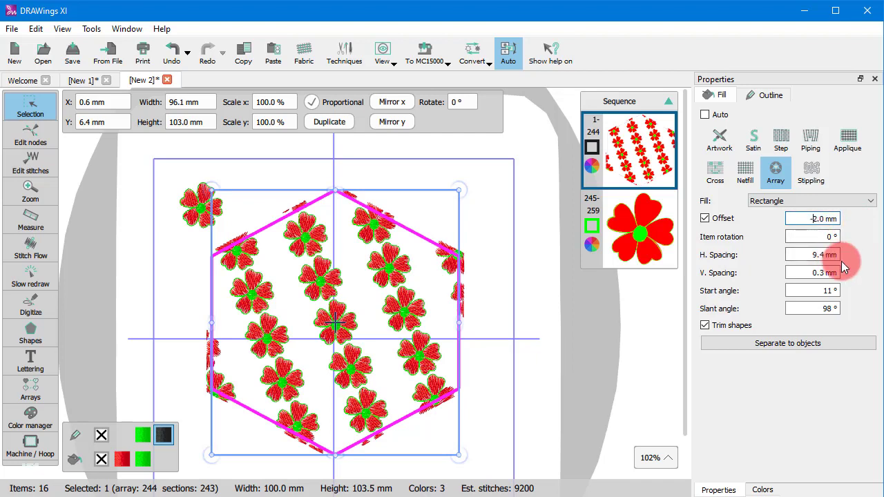
{"action": "key", "text": "ctrl+a"}
{"action": "key", "text": "Return"}
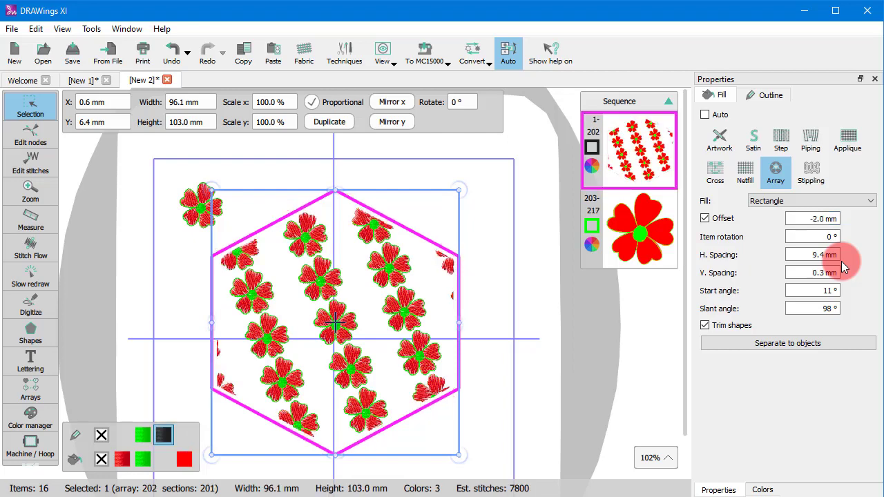
{"action": "left_click", "coordinate": [722, 218]}
Step: Try an item rotation of 45° on the array's flowers and set it to 90°
{"action": "left_click", "coordinate": [817, 237]}
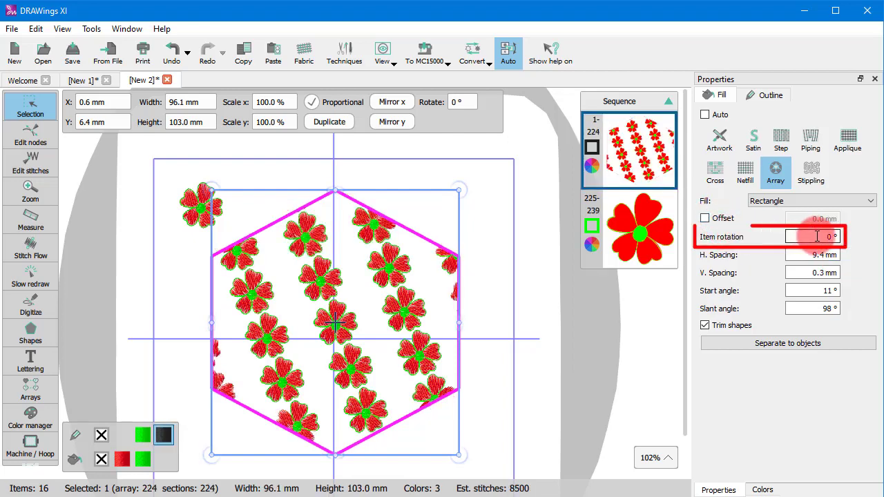
{"action": "key", "text": "BackSpace"}
{"action": "type", "text": "45"}
{"action": "key", "text": "Return"}
{"action": "type", "text": "90"}
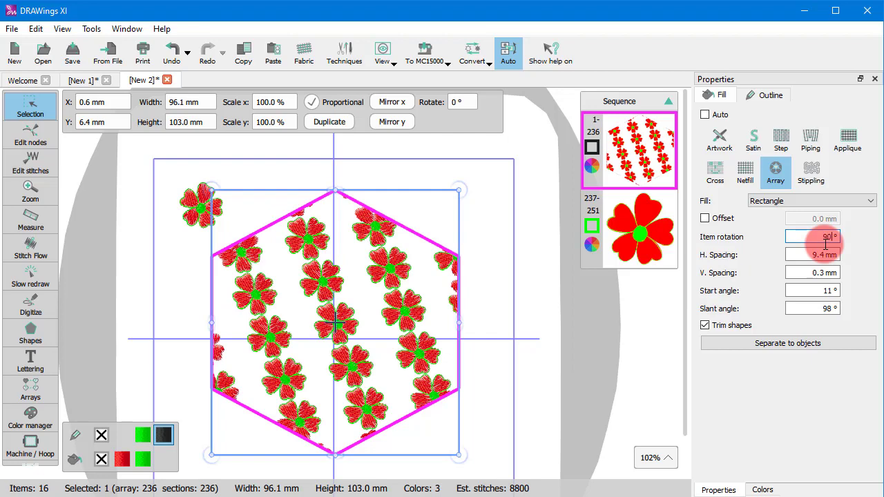
{"action": "key", "text": "Return"}
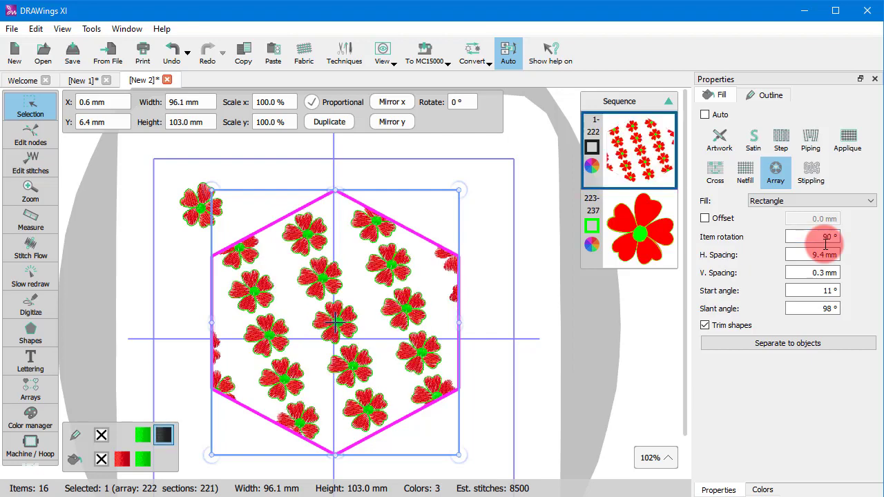
Step: Switch Trim shapes off and back on for the hexagon's array fill to compare the flowers along its edges
{"action": "left_click", "coordinate": [726, 327]}
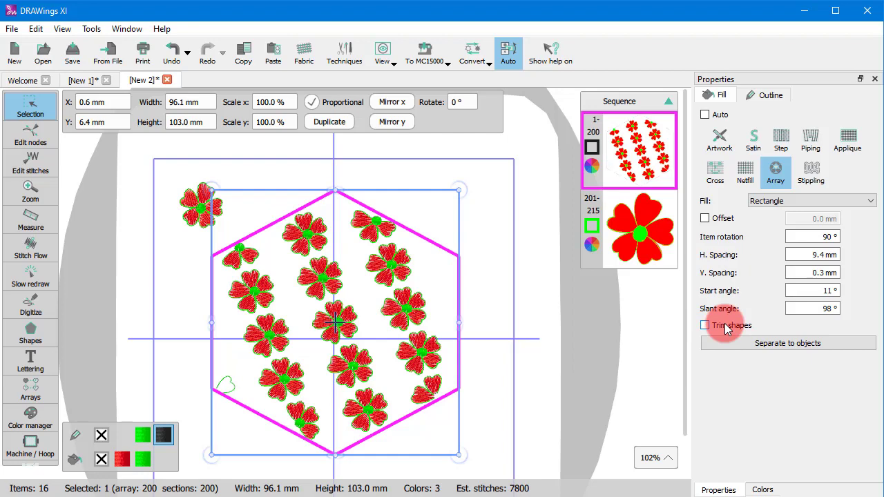
{"action": "left_click", "coordinate": [726, 327]}
{"action": "left_click", "coordinate": [726, 328]}
{"action": "left_click", "coordinate": [726, 327]}
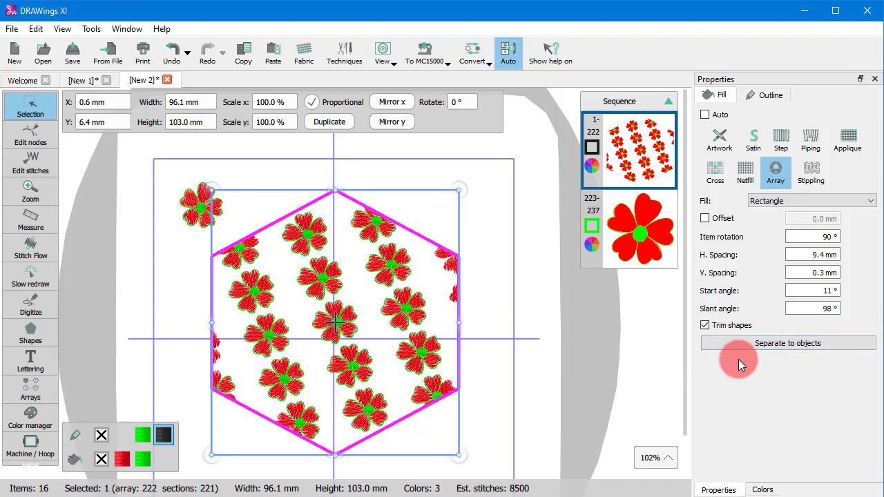
Step: Separate the hexagon's array fill into objects, ungroup the resulting flowers and clear the selection
{"action": "left_click", "coordinate": [795, 344]}
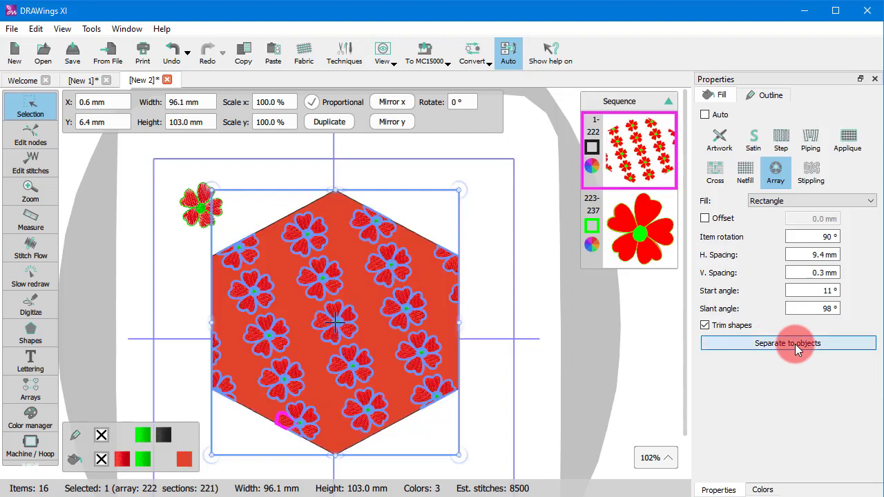
{"action": "right_click", "coordinate": [404, 322]}
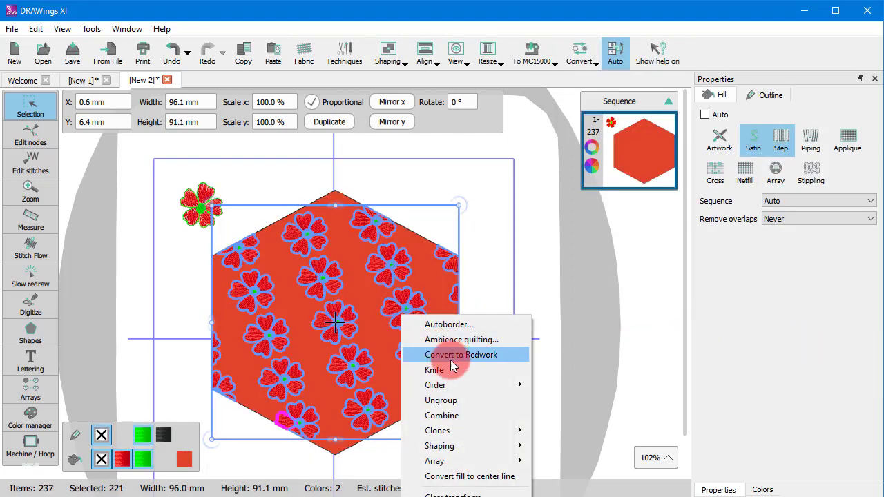
{"action": "left_click", "coordinate": [461, 401]}
{"action": "left_click", "coordinate": [488, 327]}
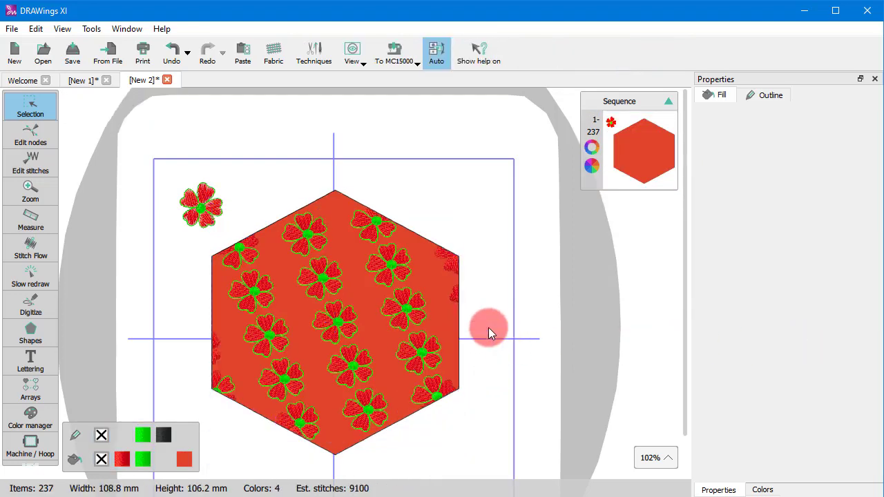
Step: Select individual parts of the separated flowers inside the hexagon, ending with a single red petal
{"action": "left_click", "coordinate": [410, 281]}
{"action": "left_click", "coordinate": [398, 255]}
{"action": "left_click", "coordinate": [385, 280]}
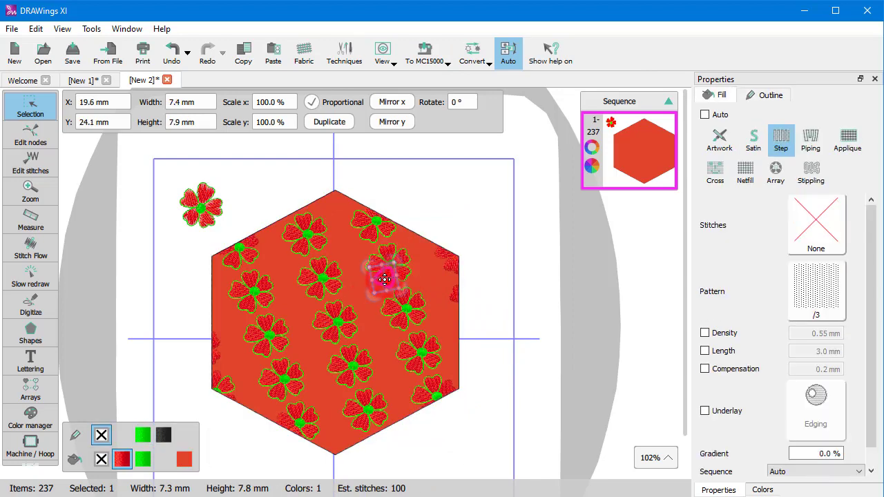